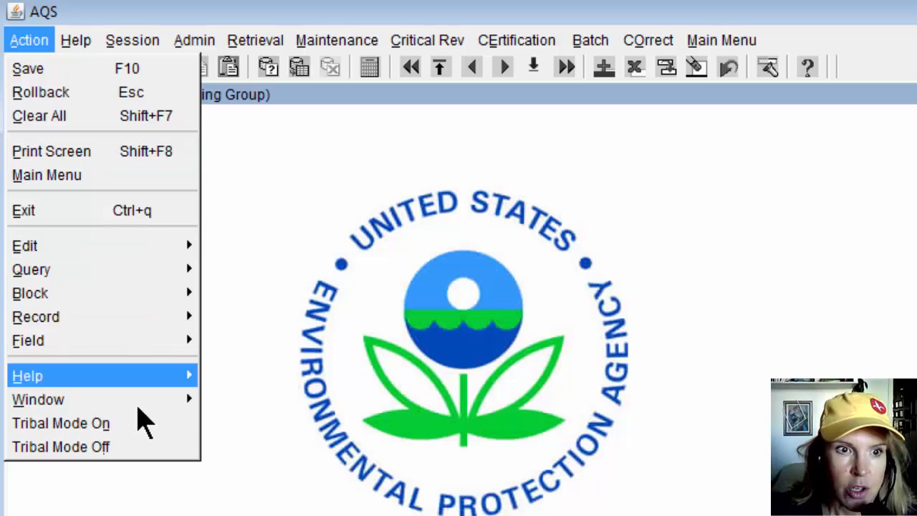
- Turn on Tribal Mode and open the site maintenance form
{"action": "left_click", "coordinate": [134, 431]}
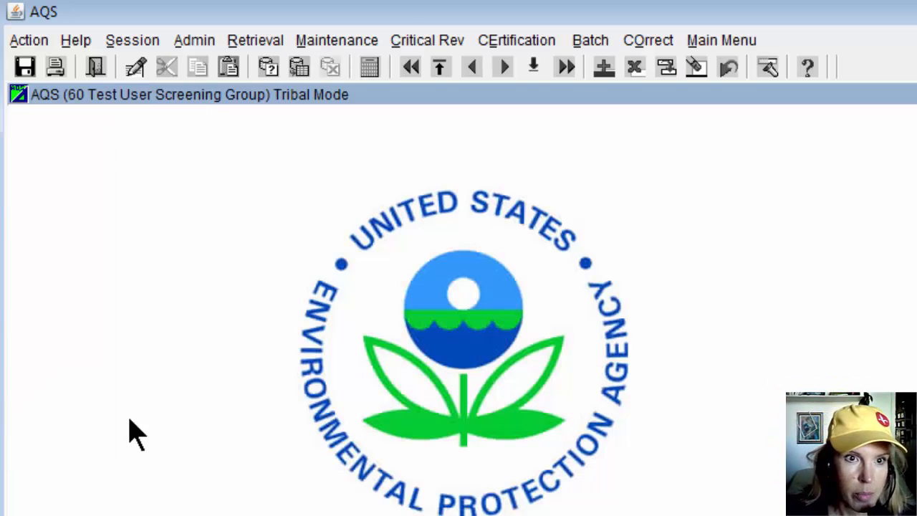
{"action": "left_click", "coordinate": [347, 44]}
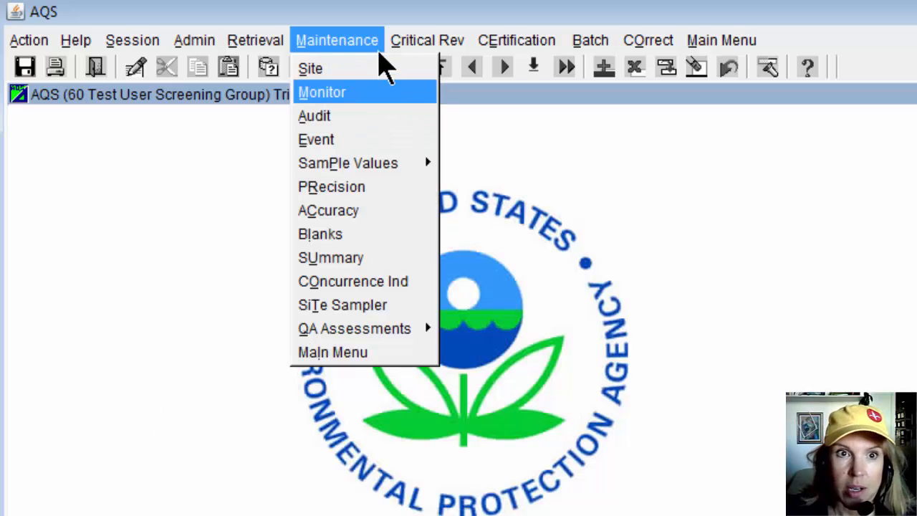
{"action": "left_click", "coordinate": [371, 62]}
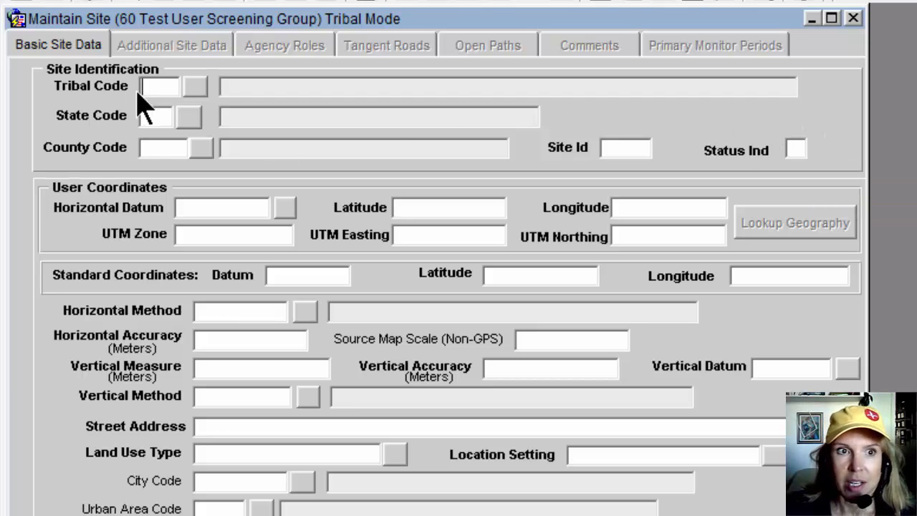
{"action": "mouse_move", "coordinate": [162, 89]}
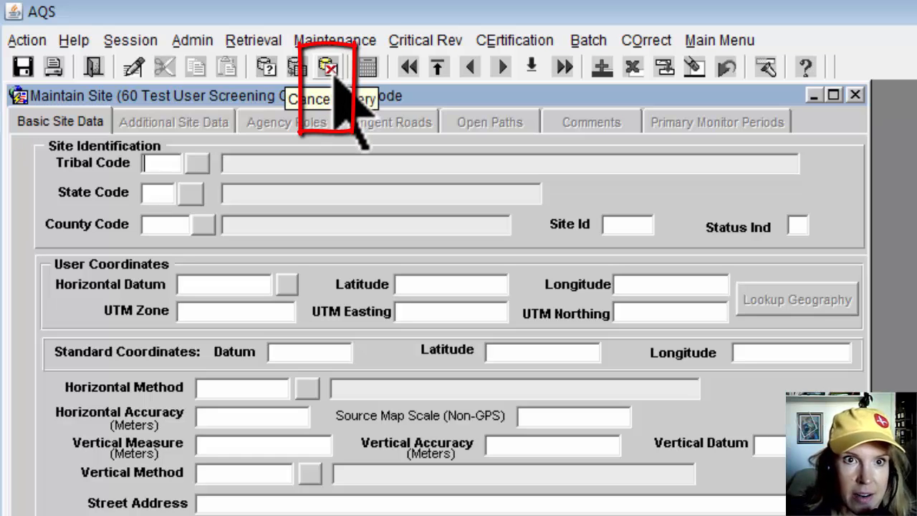
- Cancel query mode on the site form and select Tribal Mode On for the session again
{"action": "left_click", "coordinate": [333, 71]}
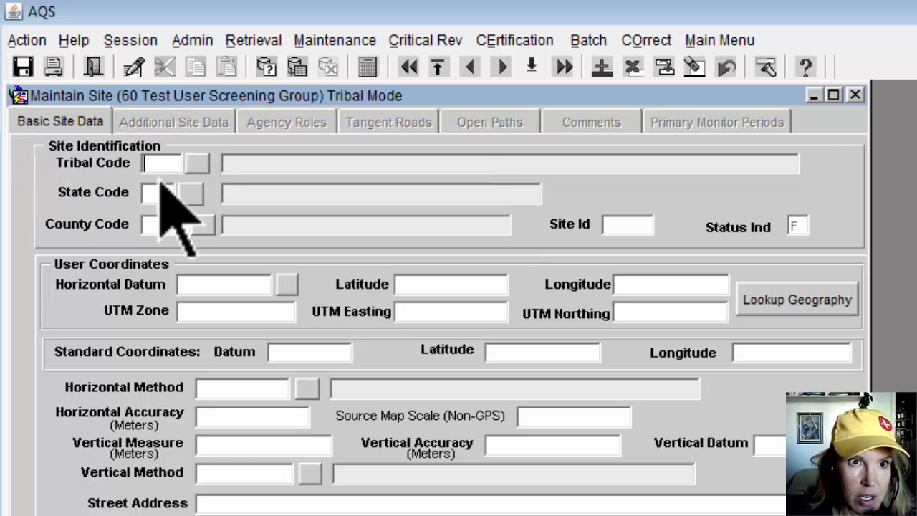
{"action": "left_click", "coordinate": [41, 41]}
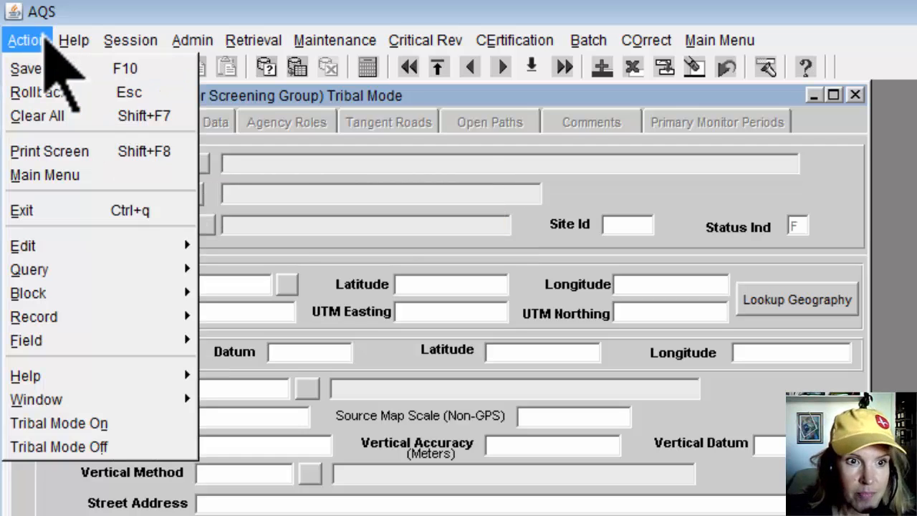
{"action": "left_click", "coordinate": [101, 424]}
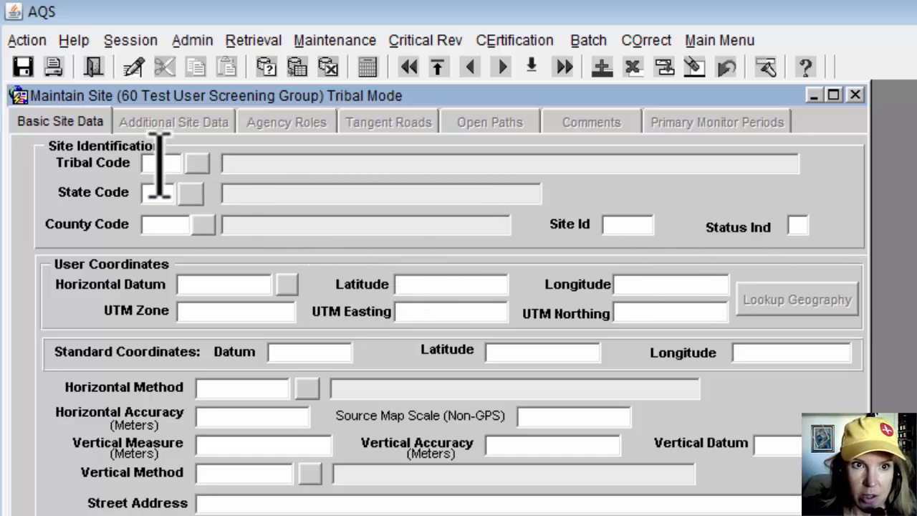
- Look up "colville" among the tribal codes and set the Tribal Code to 101, Confederated Tribe of the Colville Reservation, Washington
{"action": "left_click", "coordinate": [198, 163]}
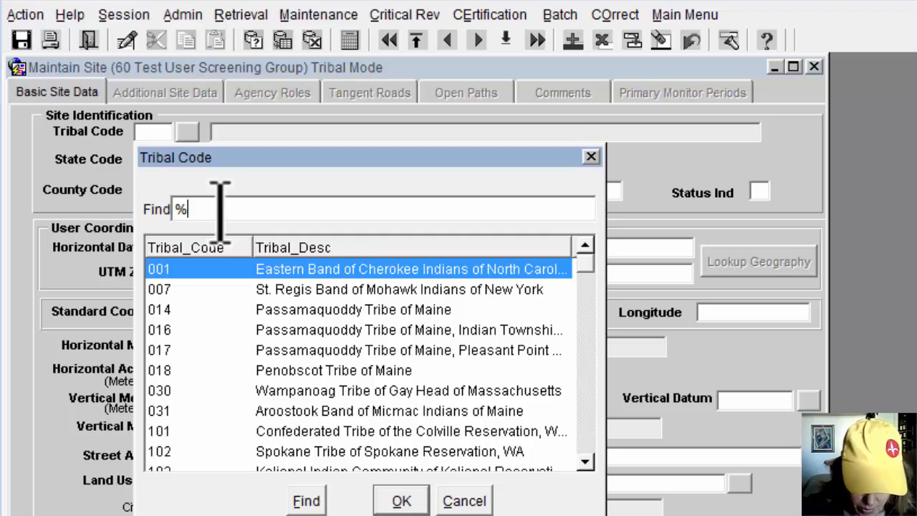
{"action": "type", "text": "colville"}
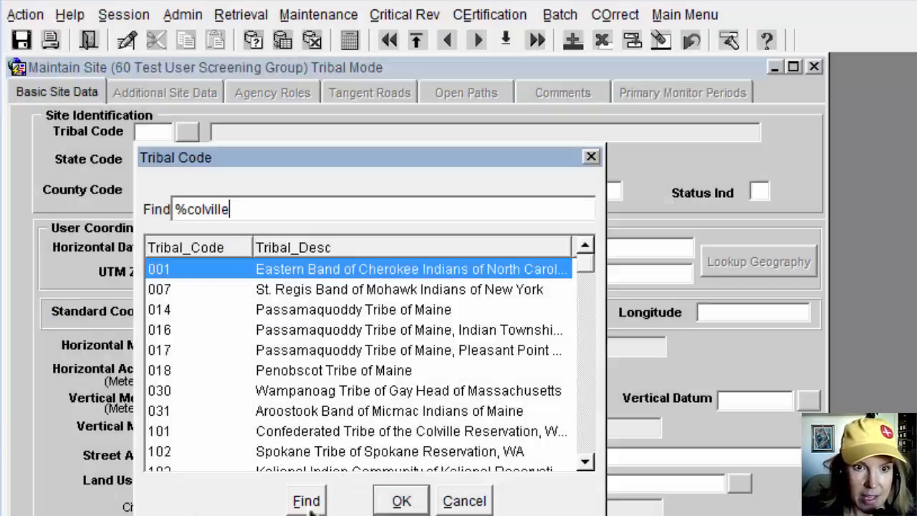
{"action": "left_click", "coordinate": [308, 501]}
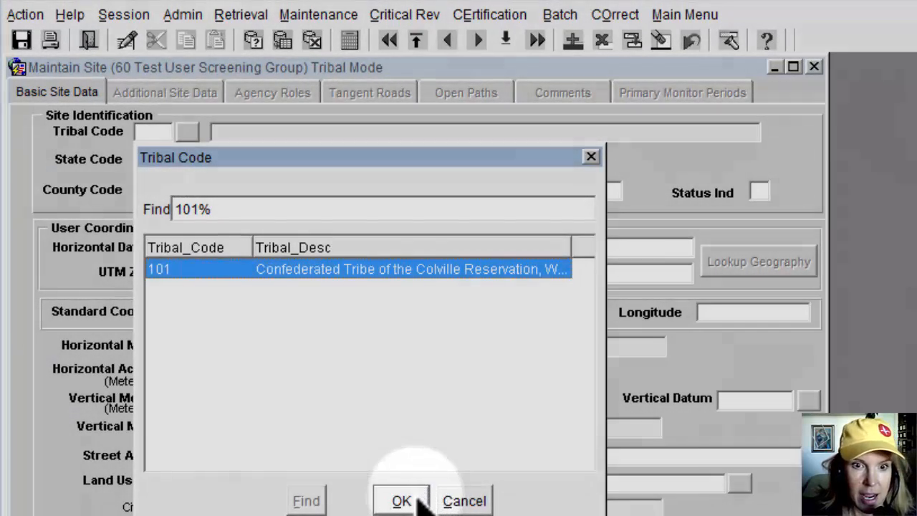
{"action": "left_click", "coordinate": [402, 501]}
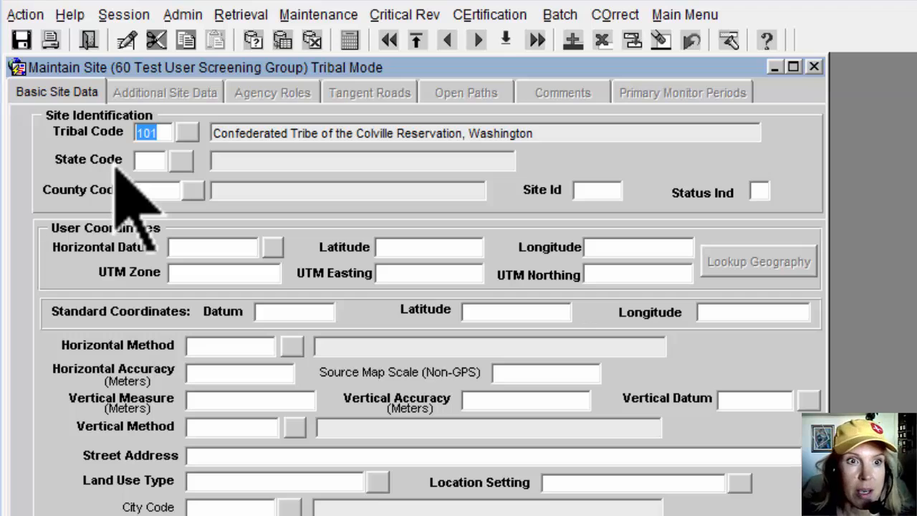
- Look up "wash" among the states and set the State Code to 53, Washington
{"action": "left_click", "coordinate": [180, 160]}
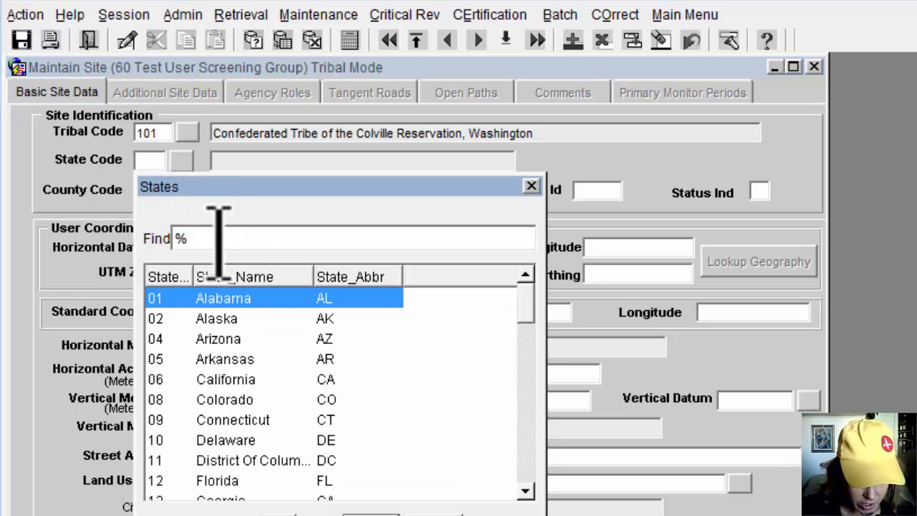
{"action": "type", "text": "was"}
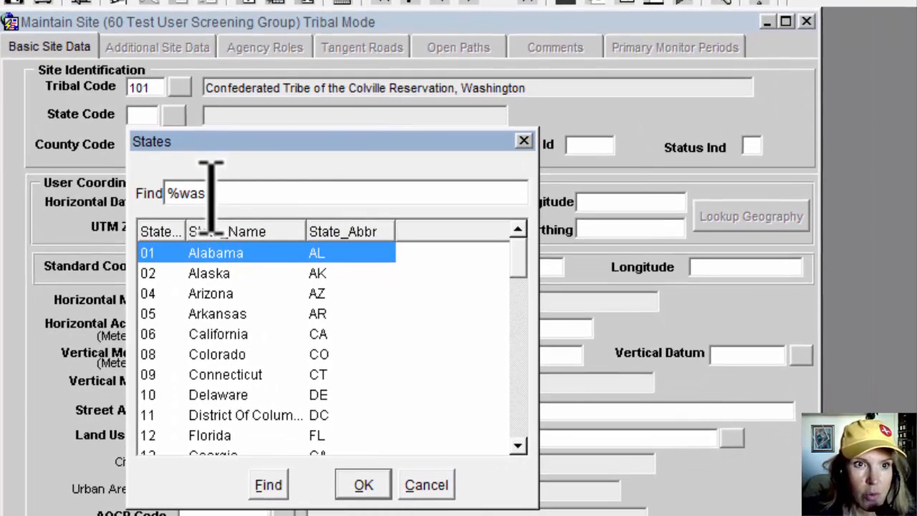
{"action": "type", "text": "h"}
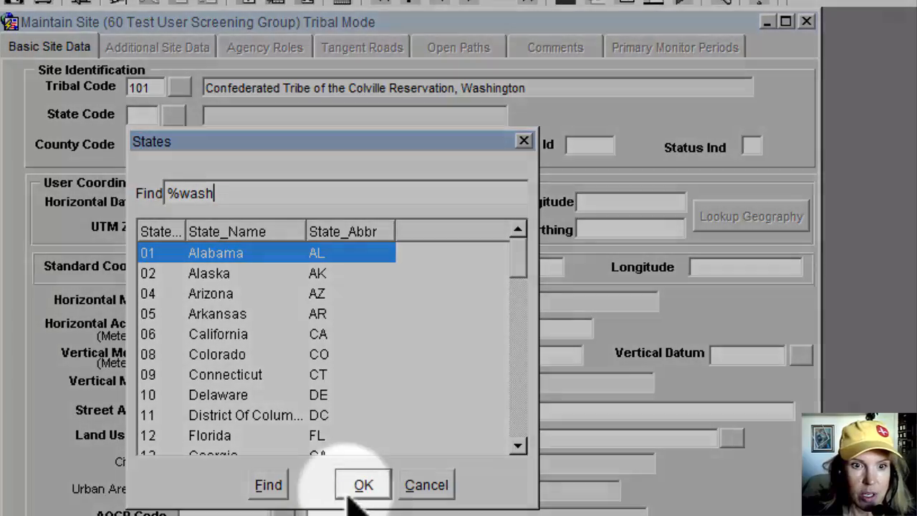
{"action": "left_click", "coordinate": [271, 487]}
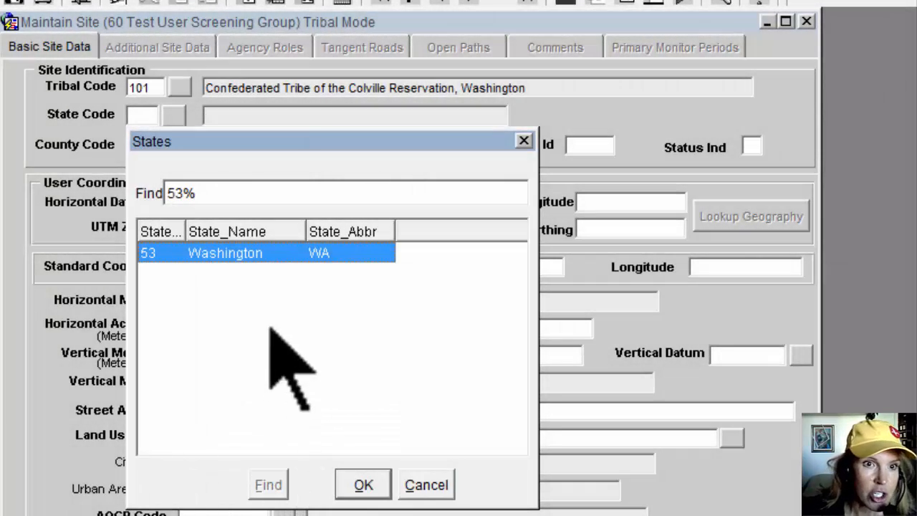
{"action": "left_click", "coordinate": [373, 486]}
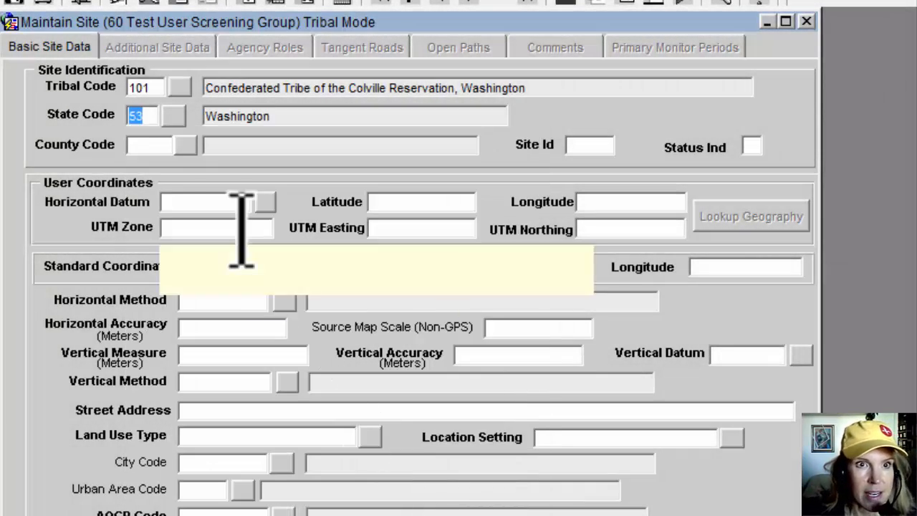
- Set the County Code to 047, Okanogan, and enter 003 as the Site Id
{"action": "left_click", "coordinate": [185, 145]}
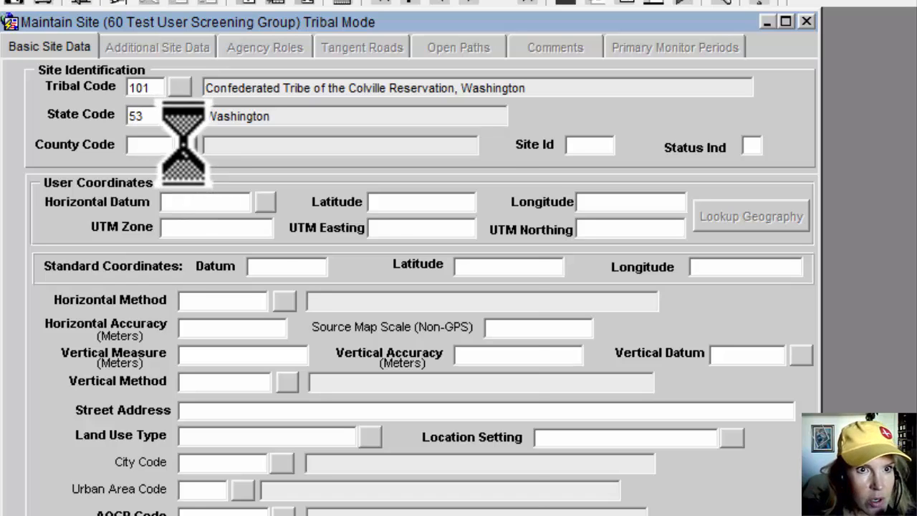
{"action": "scroll", "coordinate": [523, 382], "scroll_direction": "down", "scroll_amount": 4}
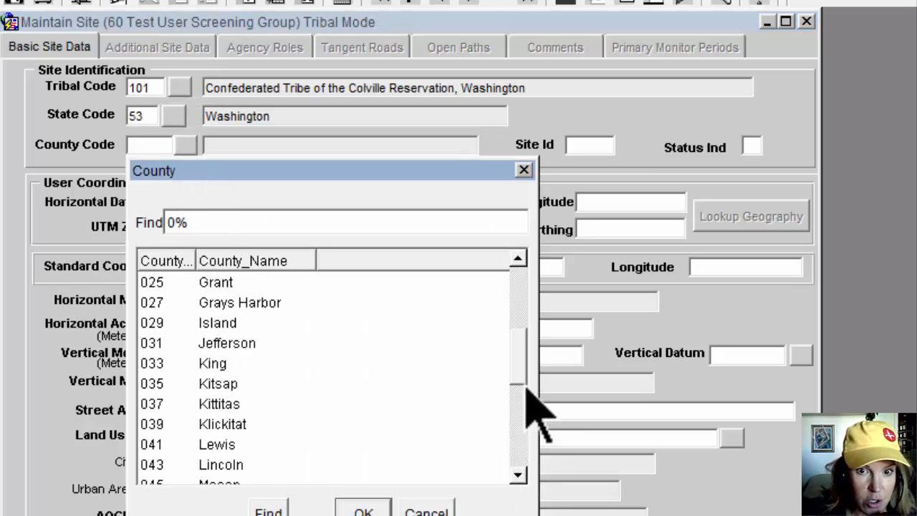
{"action": "scroll", "coordinate": [517, 376], "scroll_direction": "down", "scroll_amount": 4}
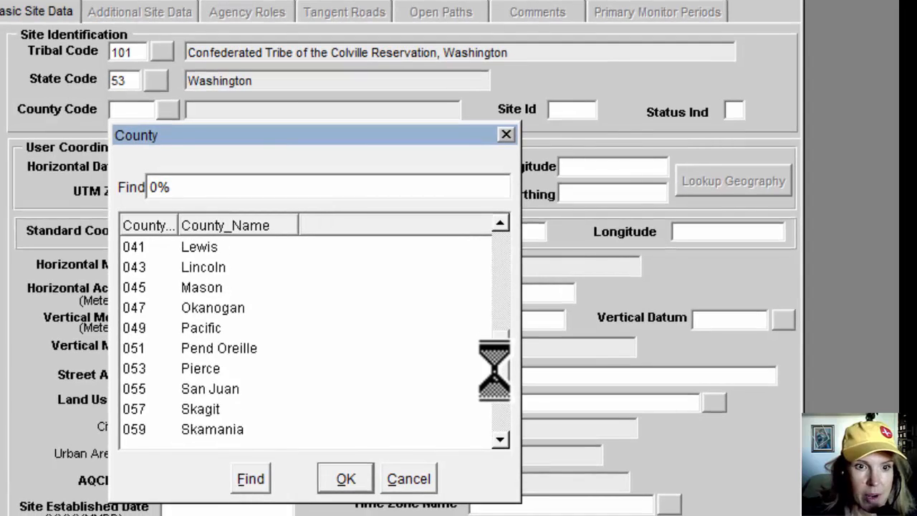
{"action": "left_click", "coordinate": [346, 479]}
{"action": "left_click", "coordinate": [578, 108]}
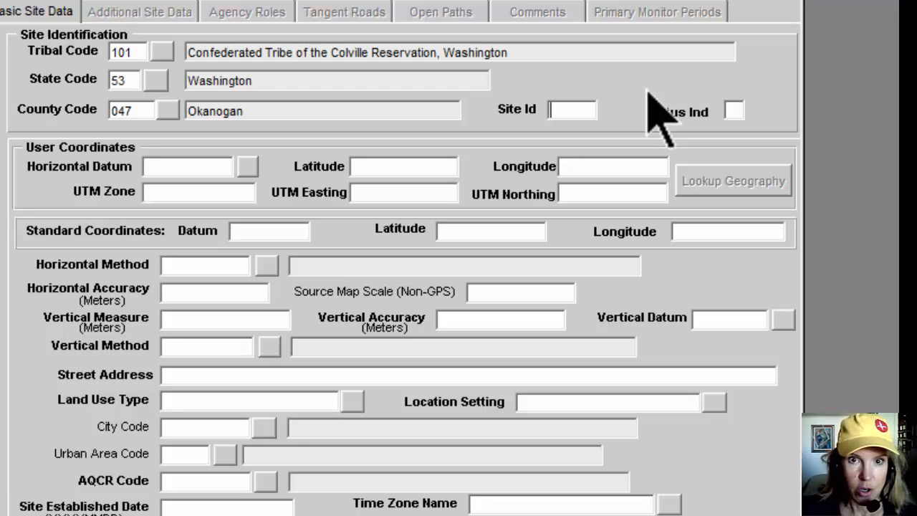
{"action": "type", "text": "003"}
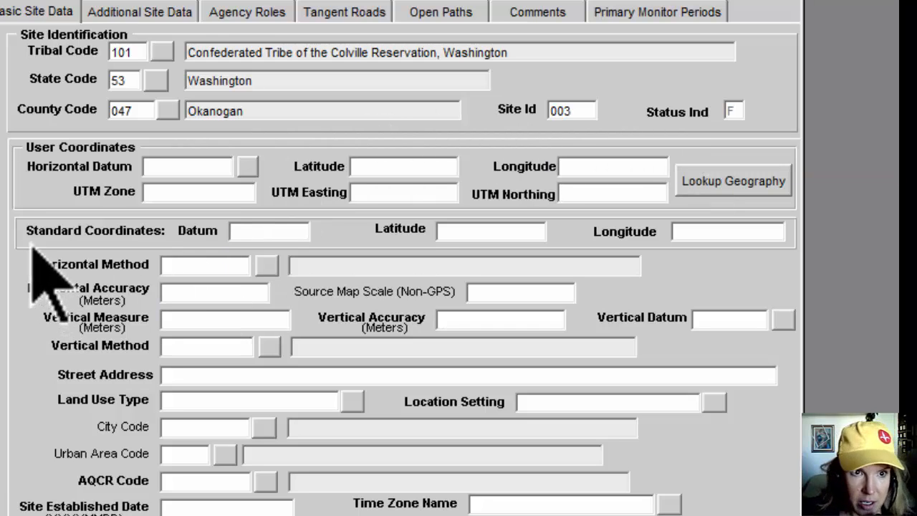
- Set the Horizontal Datum of the user coordinates to NAD83
{"action": "left_click", "coordinate": [249, 168]}
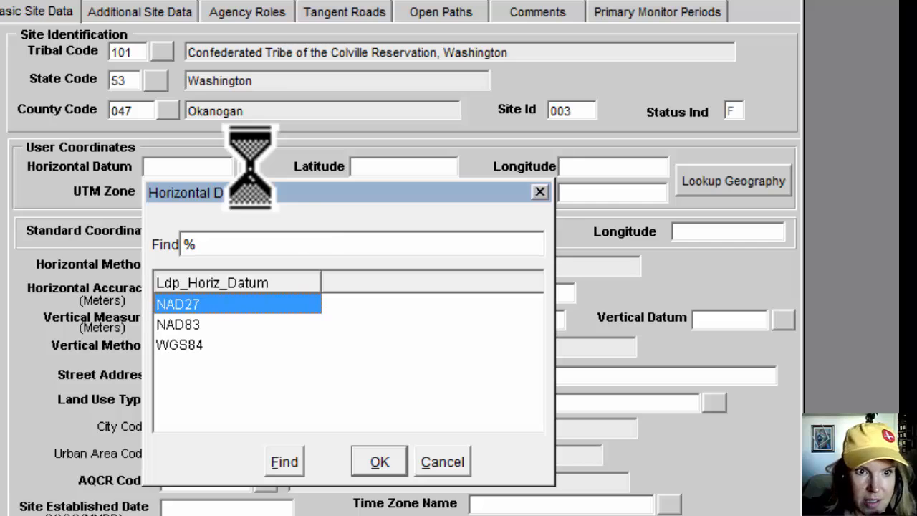
{"action": "left_click_drag", "start_coordinate": [296, 198], "coordinate": [443, 126]}
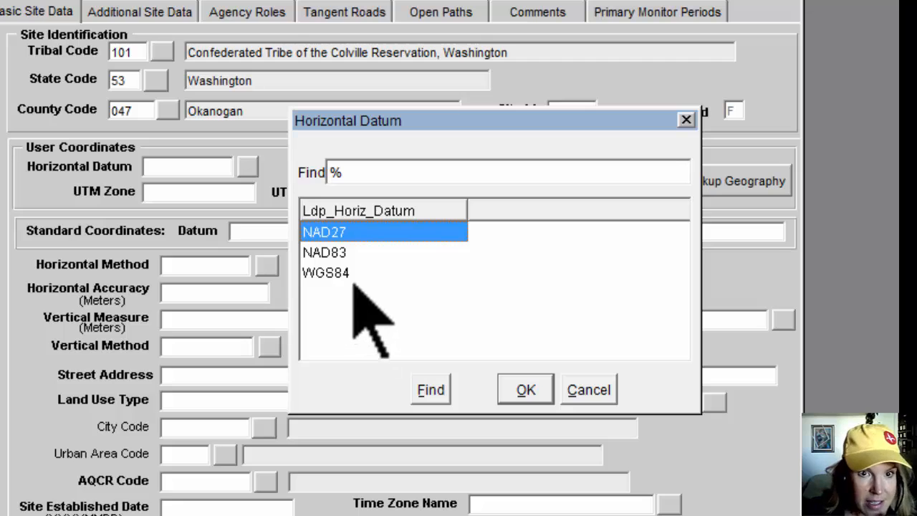
{"action": "left_click", "coordinate": [334, 254]}
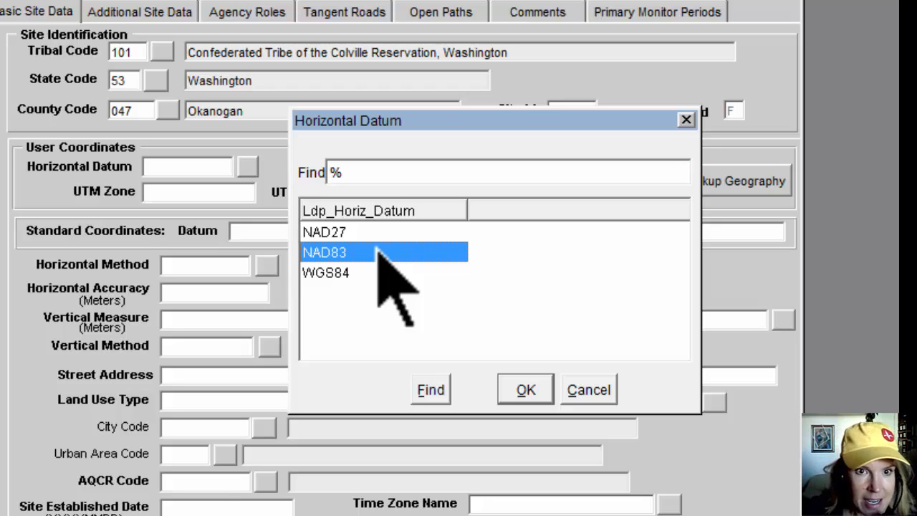
{"action": "left_click", "coordinate": [529, 387]}
- Change the Horizontal Datum of the user coordinates to WGS84
{"action": "left_click", "coordinate": [247, 166]}
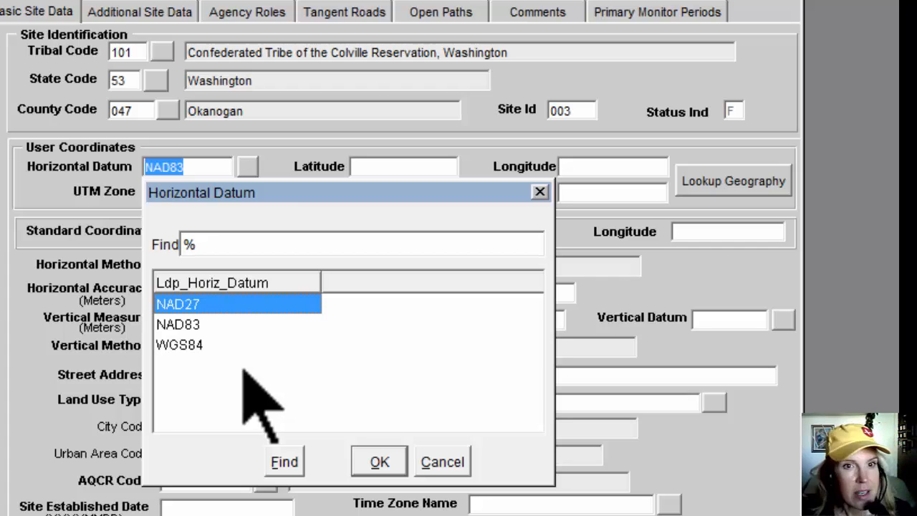
{"action": "left_click", "coordinate": [199, 342]}
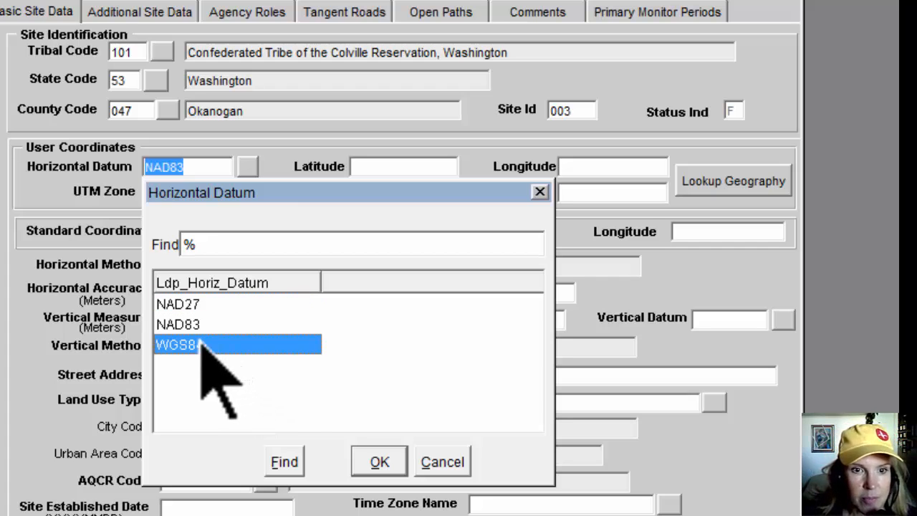
{"action": "left_click", "coordinate": [380, 462]}
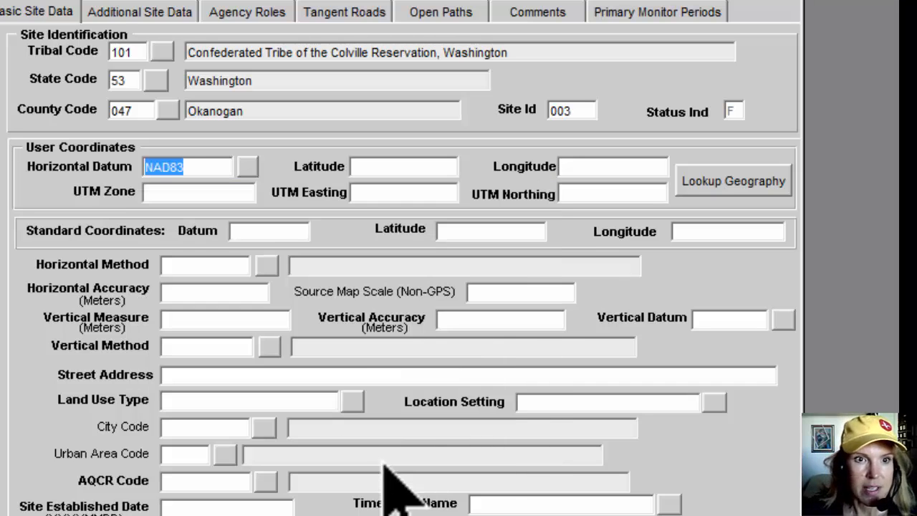
- Enter latitude 48.165311 and longitude -118.984800 in the user coordinates and look up the site's geography
{"action": "left_click", "coordinate": [407, 172]}
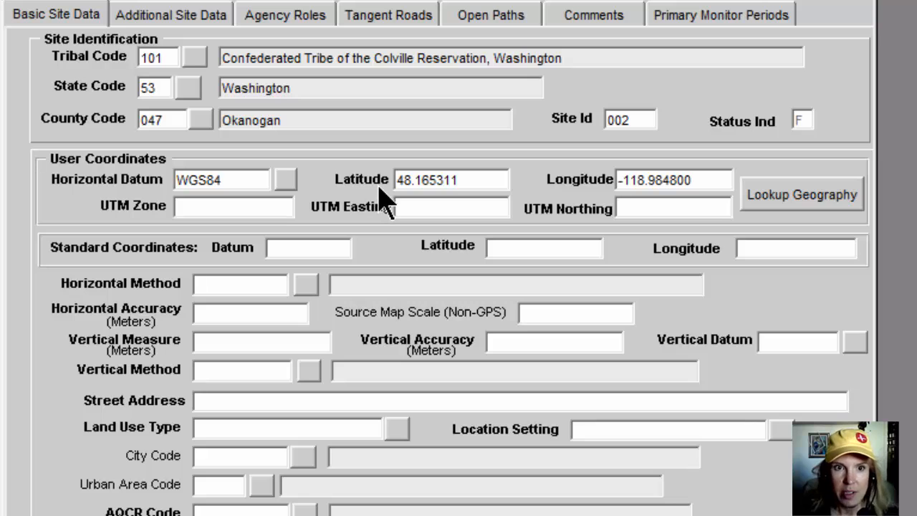
{"action": "left_click", "coordinate": [831, 195]}
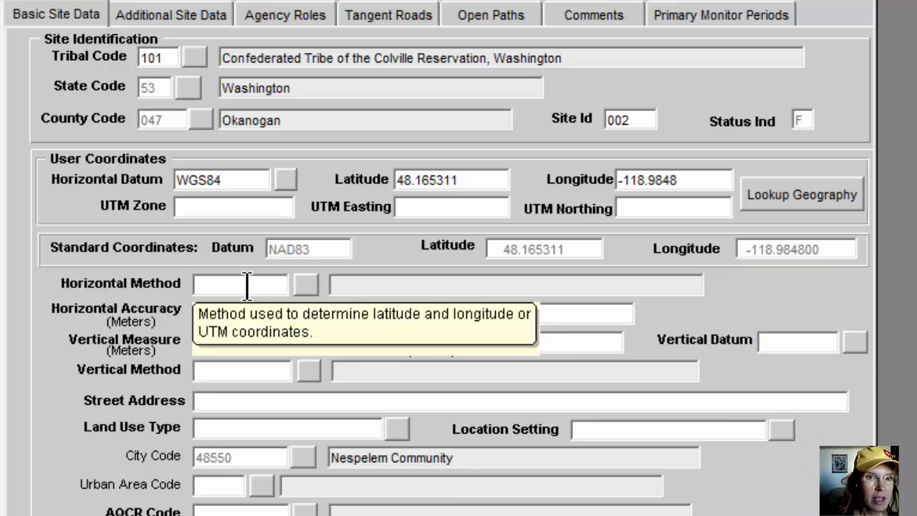
- Set the Horizontal Method to 103, GPS, and the Horizontal Accuracy to 10 meters
{"action": "left_click", "coordinate": [306, 285]}
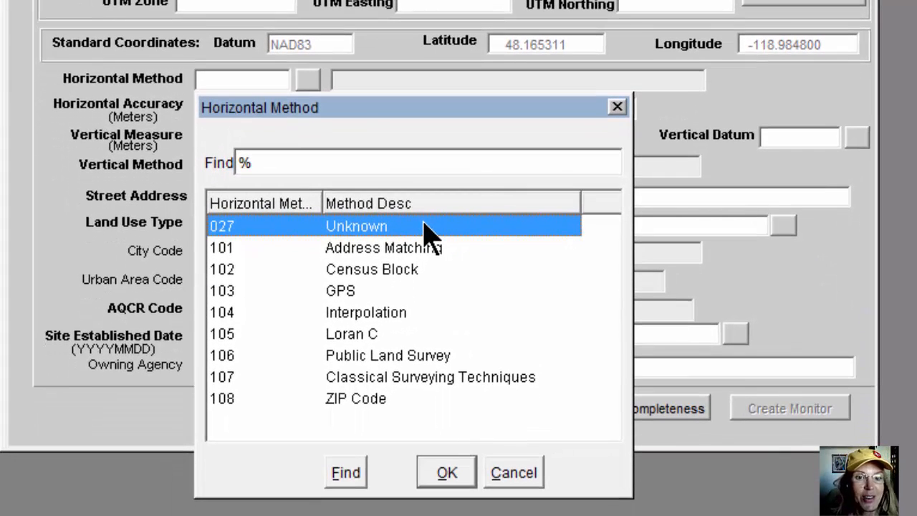
{"action": "left_click", "coordinate": [360, 292]}
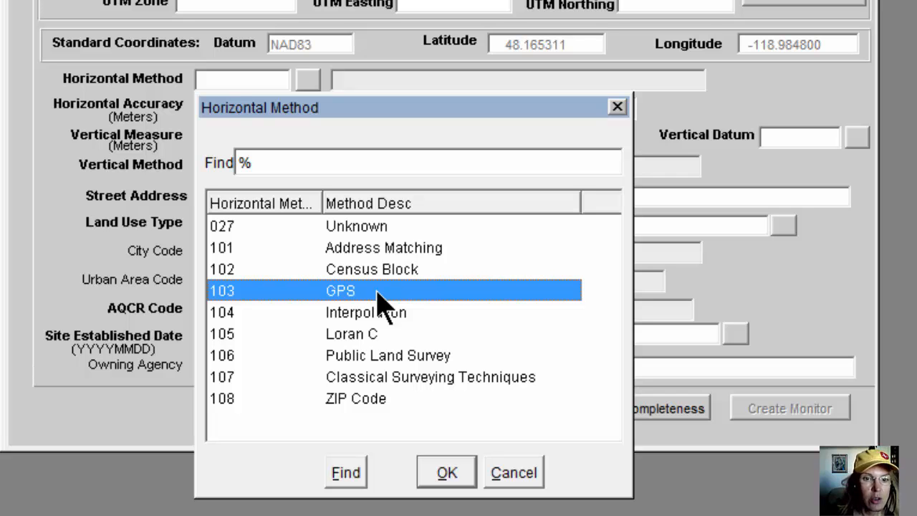
{"action": "left_click", "coordinate": [447, 473]}
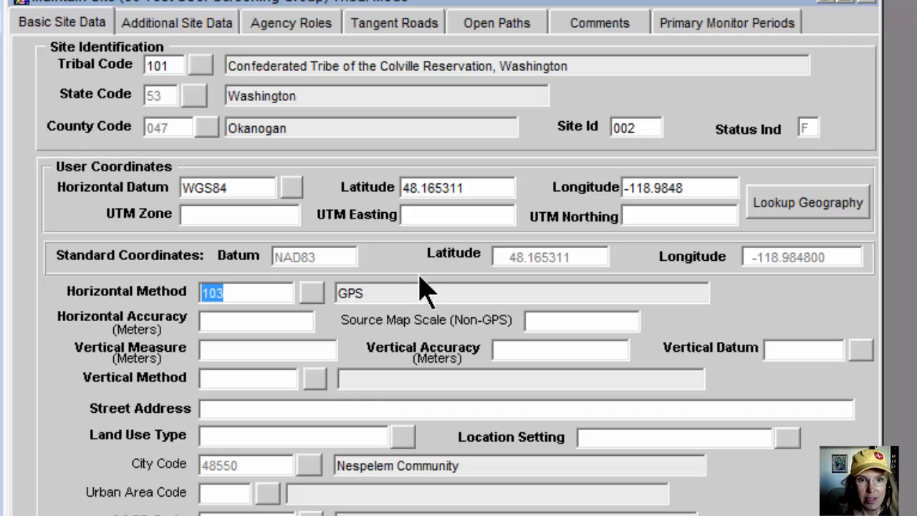
{"action": "mouse_move", "coordinate": [287, 323]}
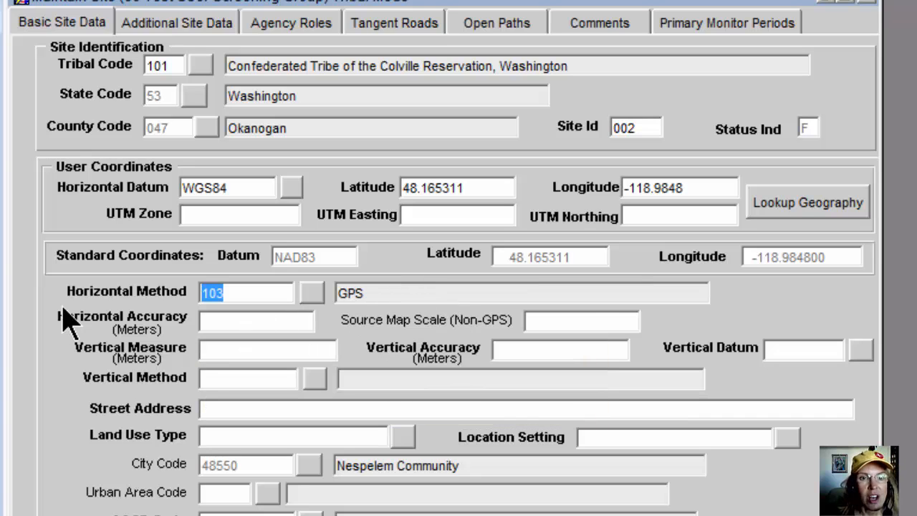
{"action": "left_click", "coordinate": [212, 321]}
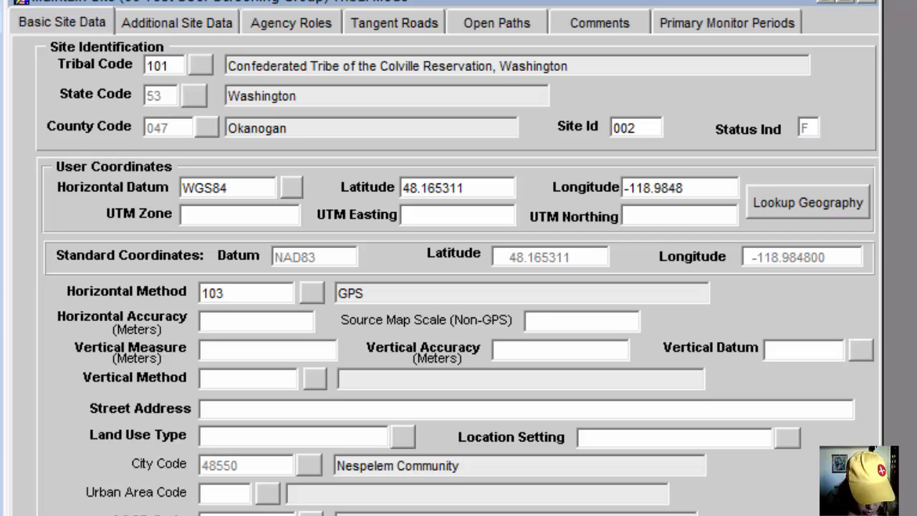
{"action": "type", "text": "10"}
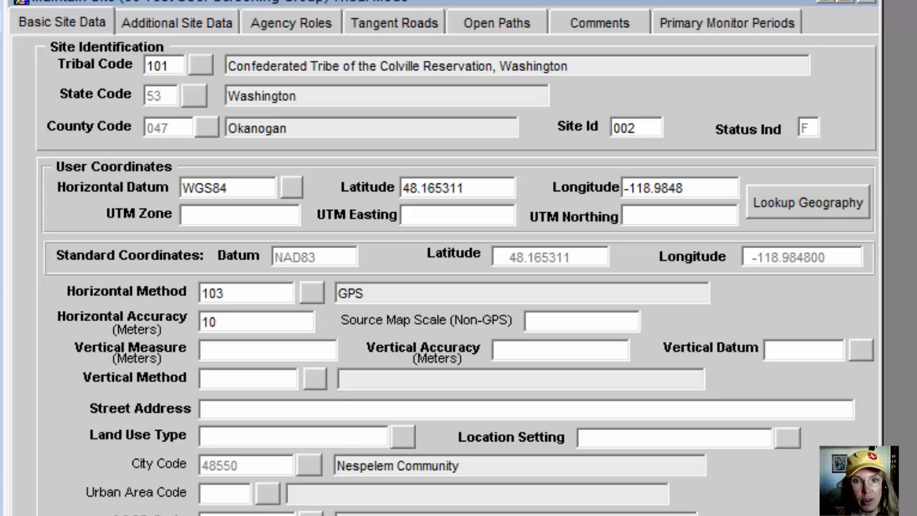
- Set the Vertical Measure to 561 meters, the Vertical Accuracy to 10 meters and the Vertical Datum to MEAN SEA-LEVEL
{"action": "left_click", "coordinate": [243, 350]}
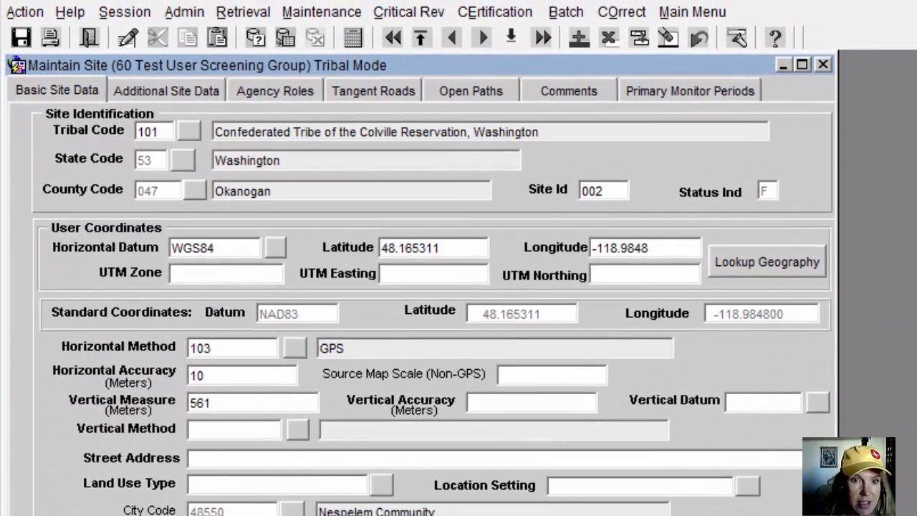
{"action": "type", "text": "10"}
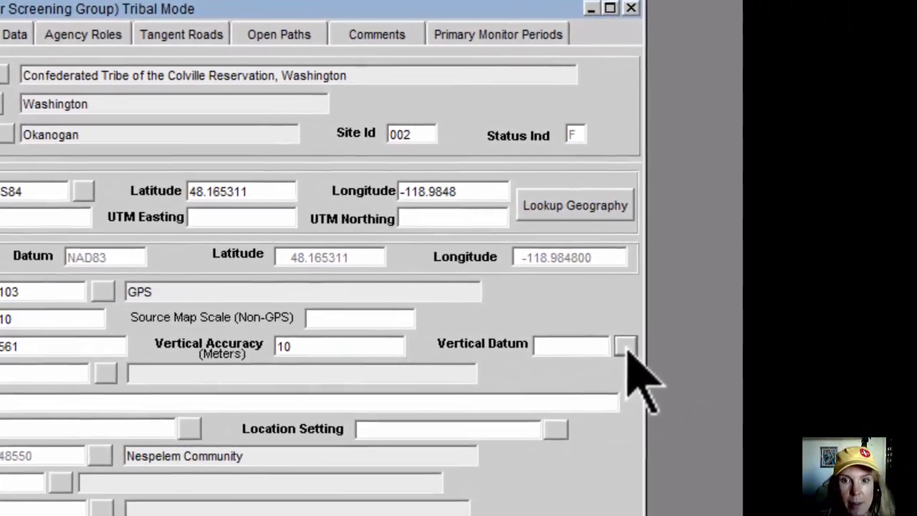
{"action": "left_click", "coordinate": [626, 347]}
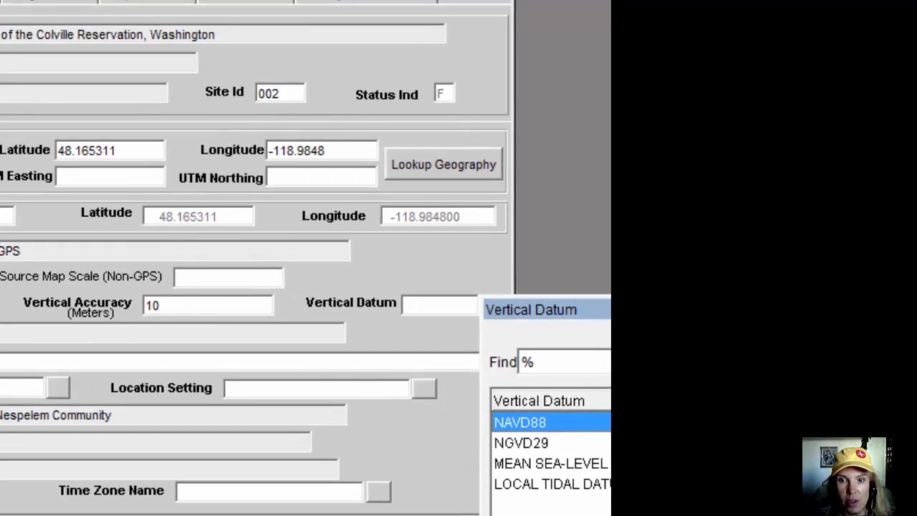
{"action": "left_click", "coordinate": [552, 464]}
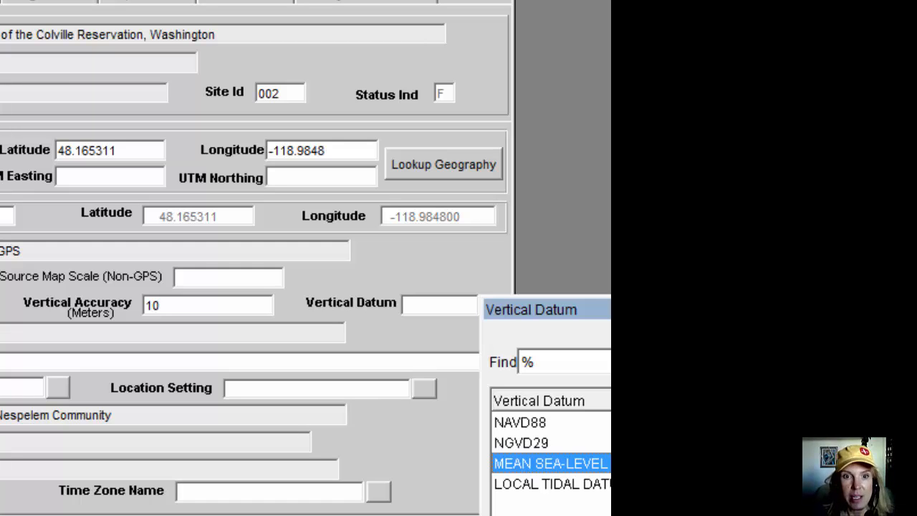
{"action": "key", "text": "Return"}
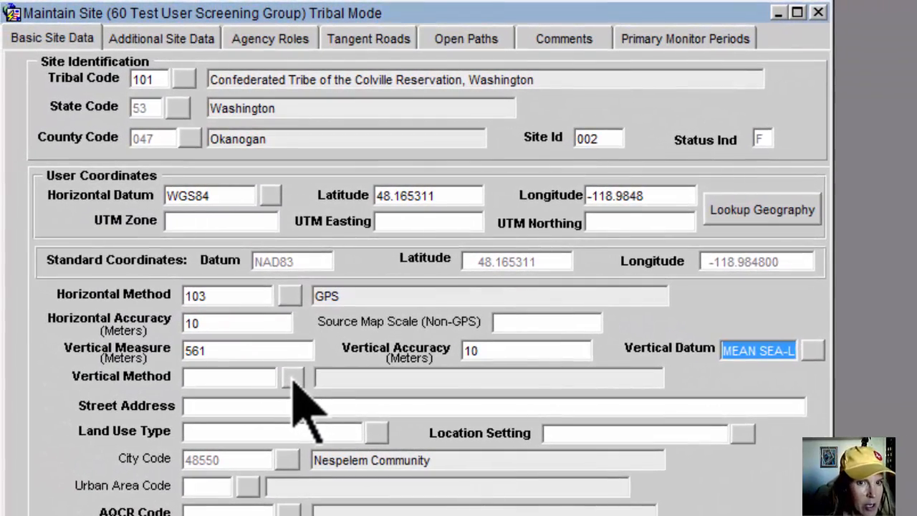
- Set the Vertical Method to 001, GPS carrier phase static relative position, and enter the site's street address
{"action": "left_click", "coordinate": [293, 377]}
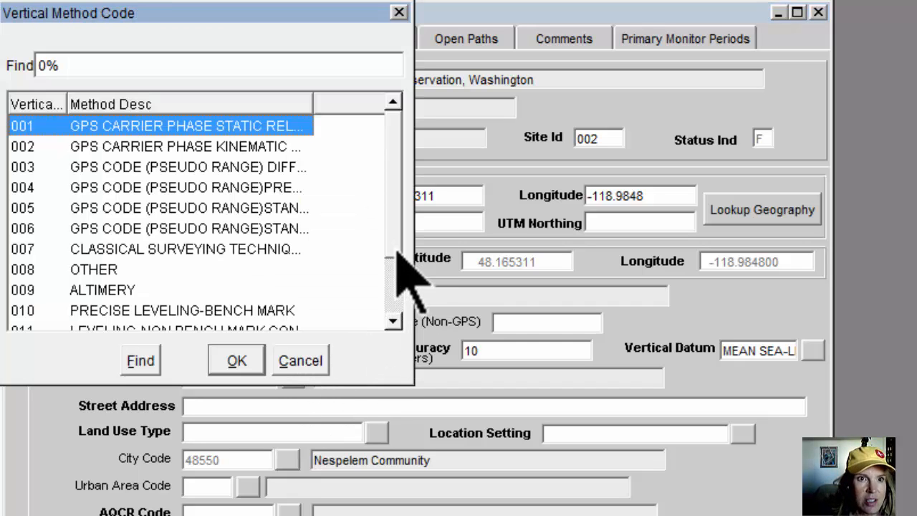
{"action": "scroll", "coordinate": [394, 279], "scroll_direction": "down", "scroll_amount": 1}
{"action": "scroll", "coordinate": [391, 280], "scroll_direction": "down", "scroll_amount": 1}
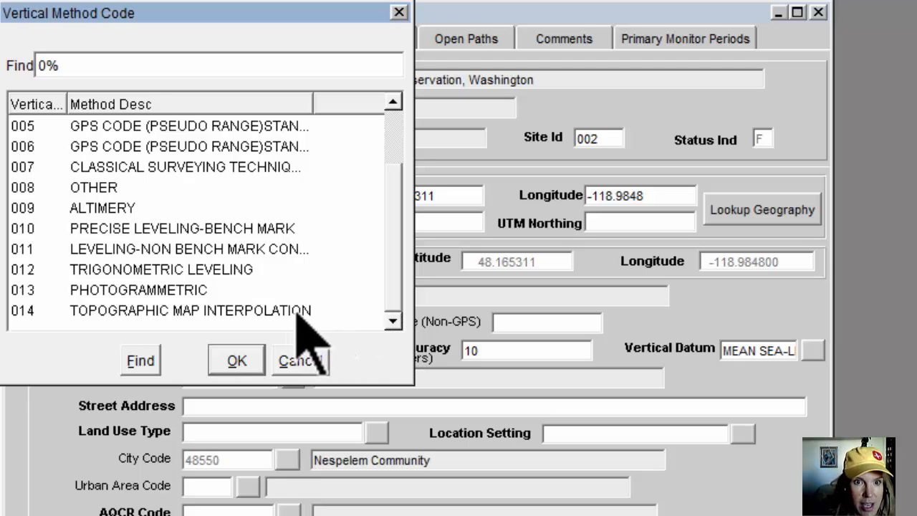
{"action": "left_click_drag", "start_coordinate": [389, 289], "coordinate": [403, 202]}
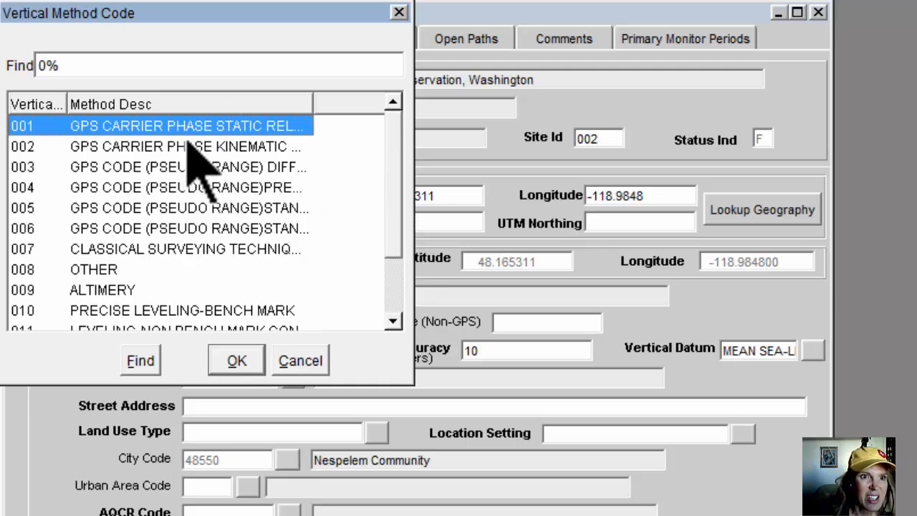
{"action": "left_click", "coordinate": [237, 361]}
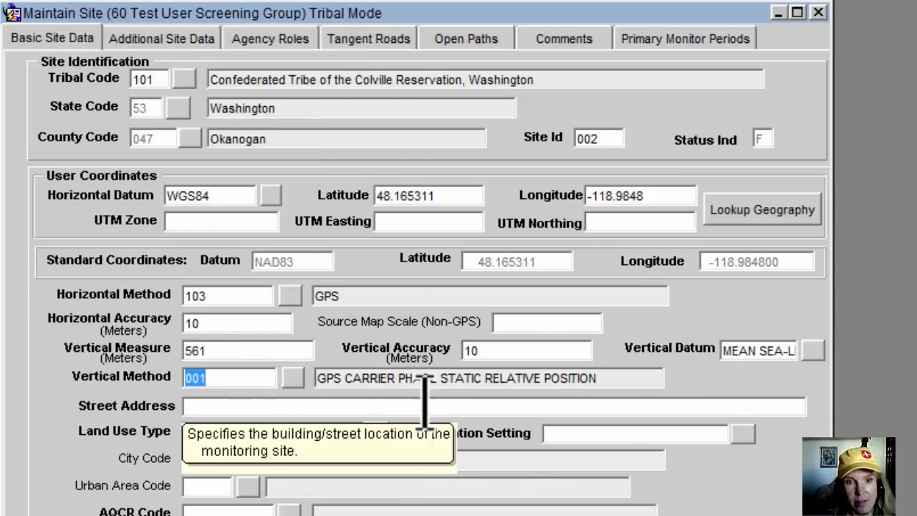
{"action": "left_click", "coordinate": [479, 407]}
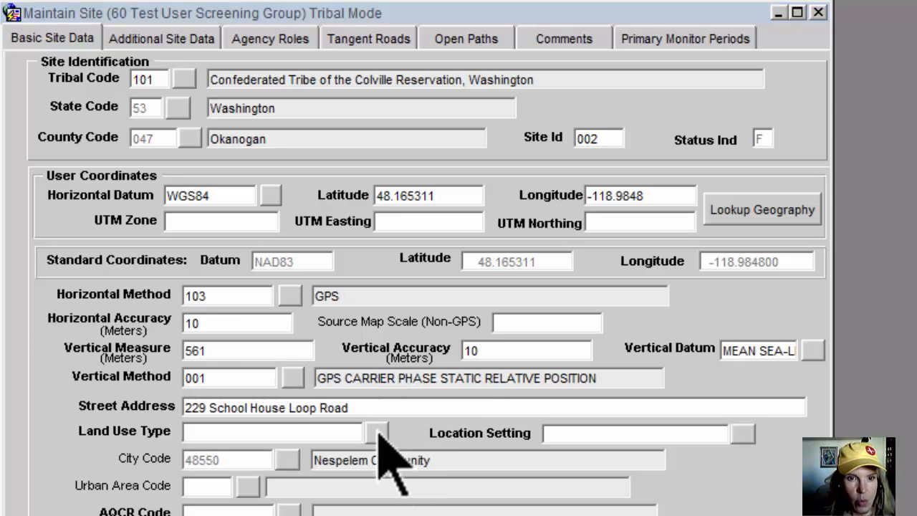
- Set the Land Use Type to RESIDENTIAL and the Location Setting to RURAL
{"action": "left_click", "coordinate": [376, 432]}
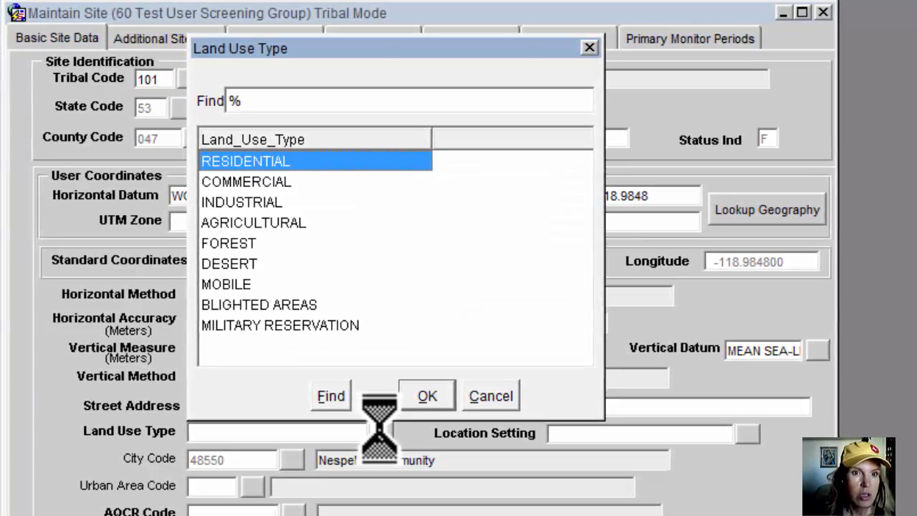
{"action": "left_click", "coordinate": [434, 393]}
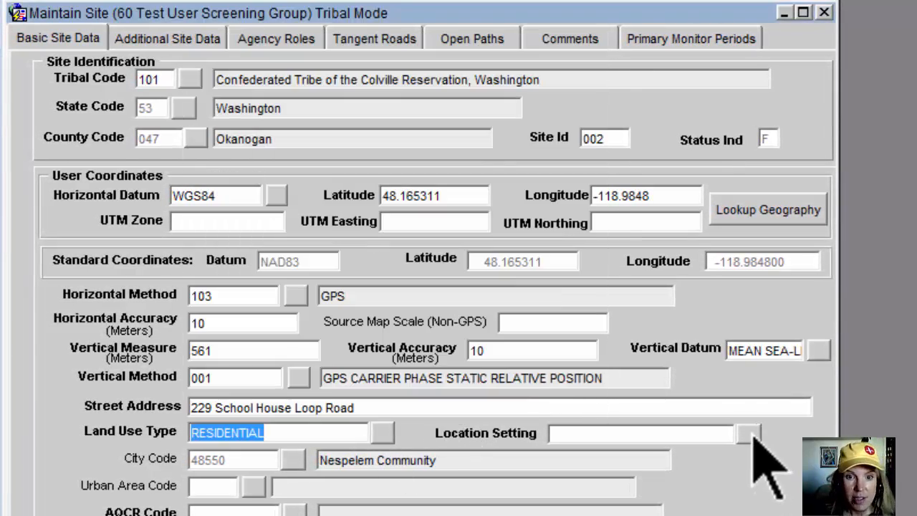
{"action": "left_click", "coordinate": [753, 434]}
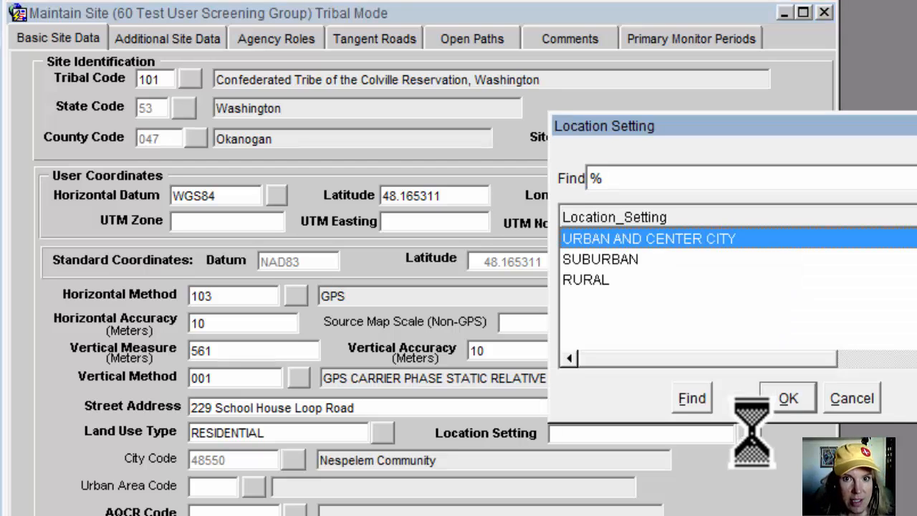
{"action": "left_click", "coordinate": [595, 280]}
{"action": "left_click", "coordinate": [771, 393]}
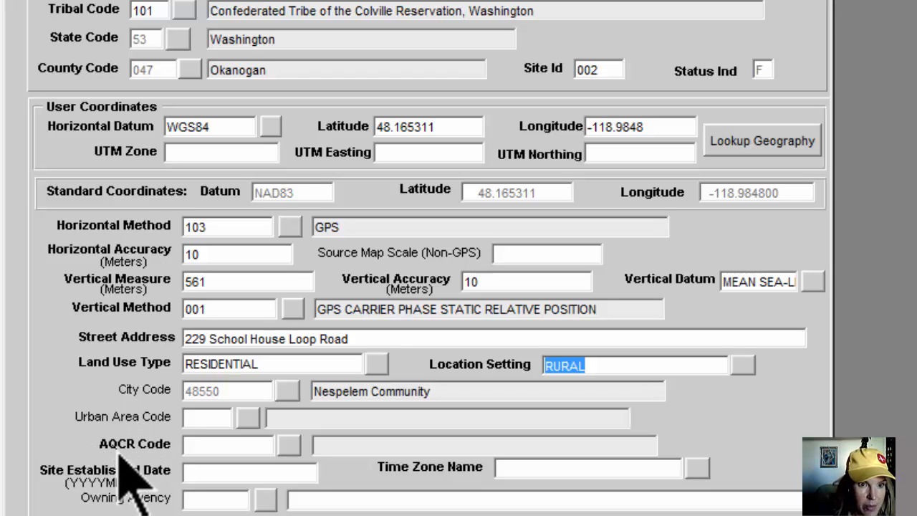
- Set the AQCR Code to 227, Northern Washington, the Site Established Date to 20130101 and the Time Zone Name to PACIFIC
{"action": "left_click", "coordinate": [290, 446]}
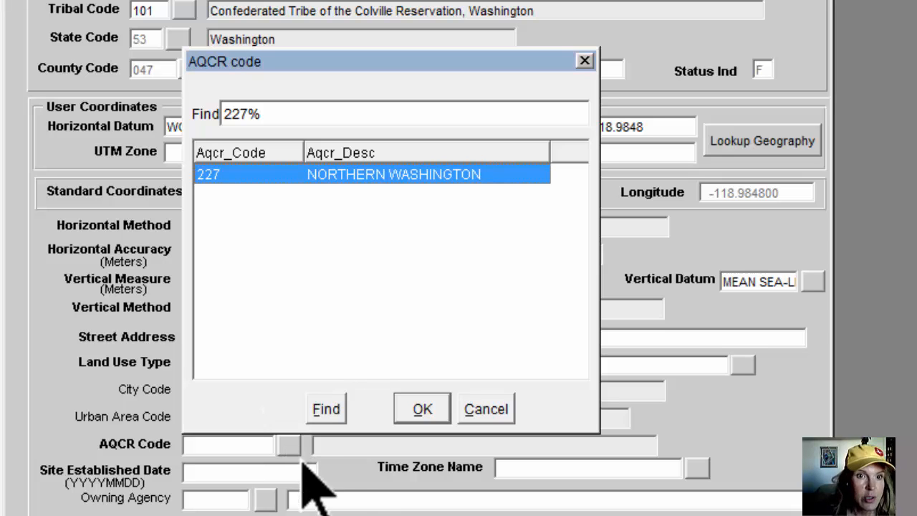
{"action": "left_click", "coordinate": [421, 407]}
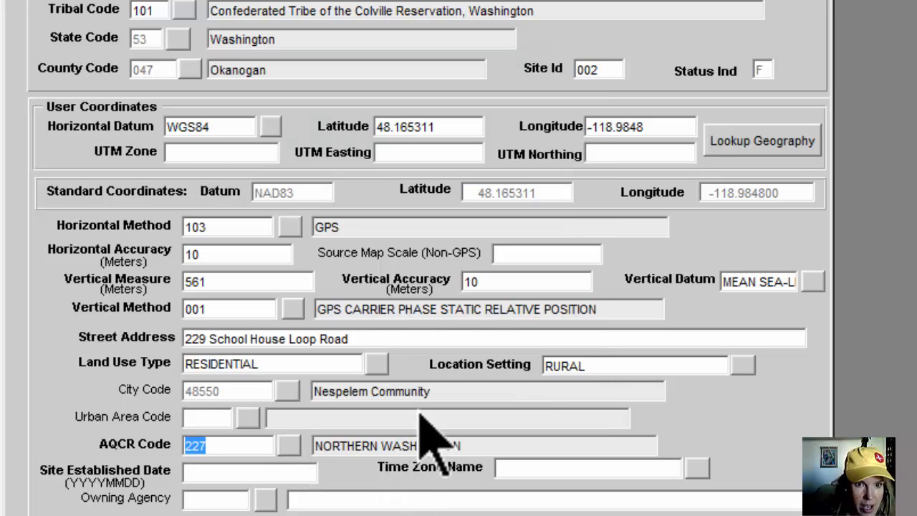
{"action": "left_click", "coordinate": [252, 472]}
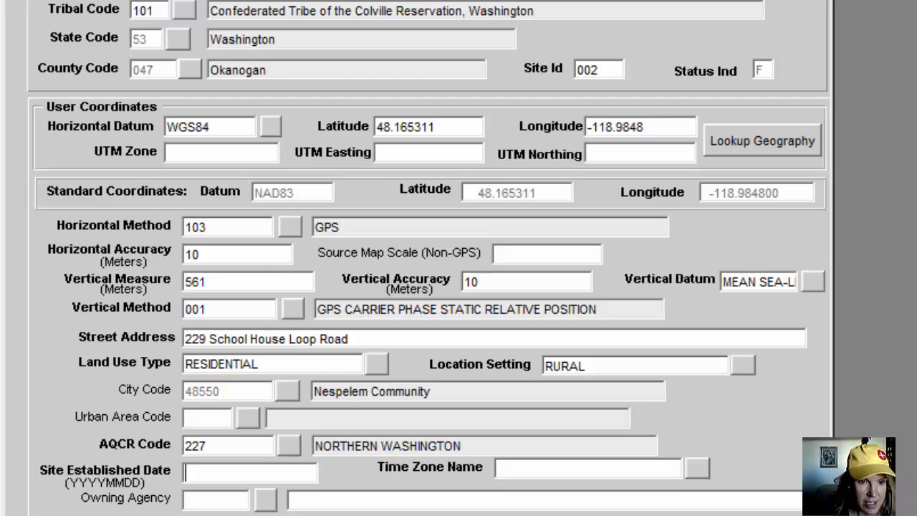
{"action": "type", "text": "2013"}
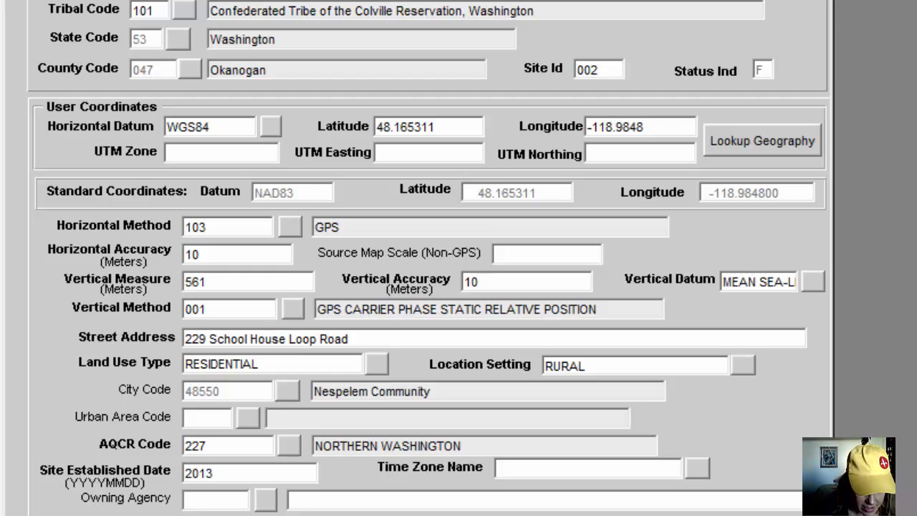
{"action": "type", "text": "0101"}
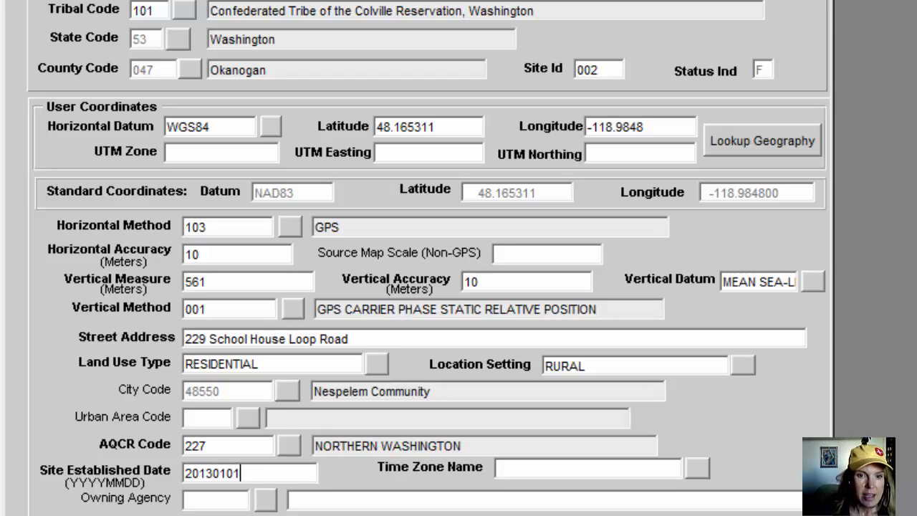
{"action": "left_click", "coordinate": [697, 467]}
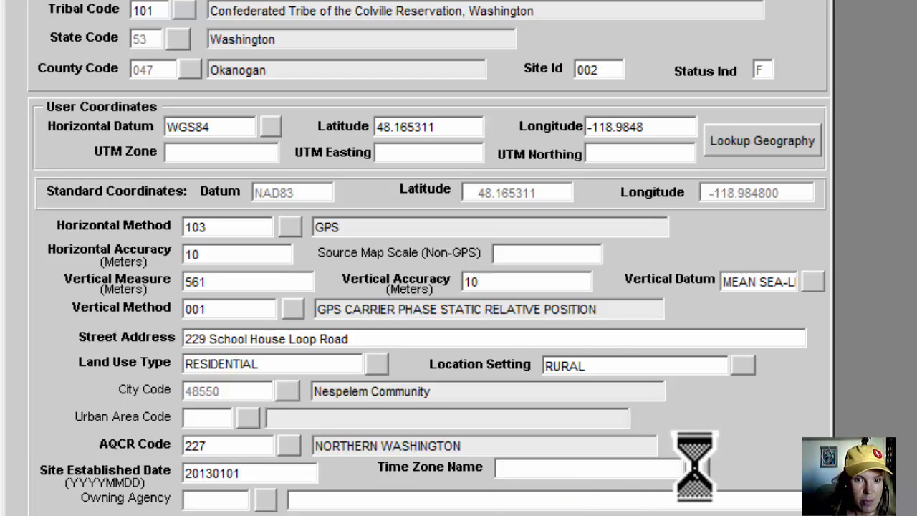
{"action": "left_click", "coordinate": [720, 434]}
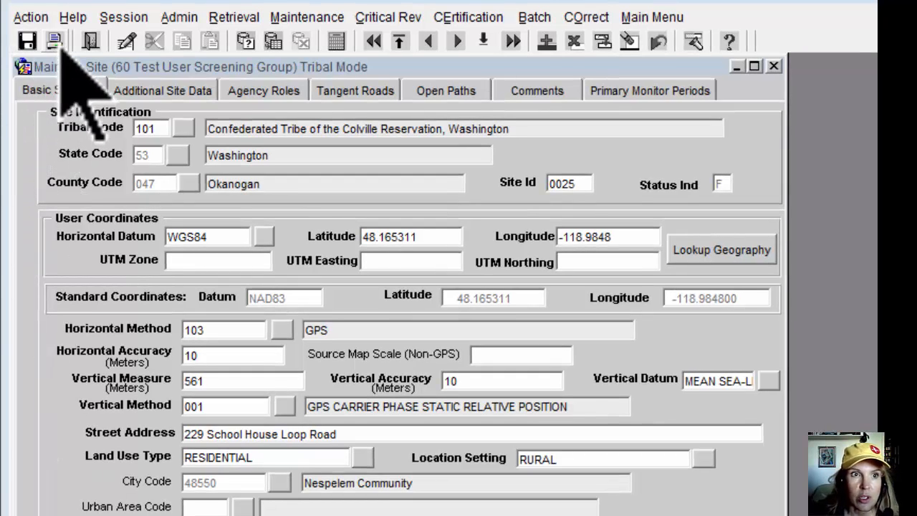
- Bring up and dismiss the site form's print options, and check the site record for completeness
{"action": "left_click", "coordinate": [58, 45]}
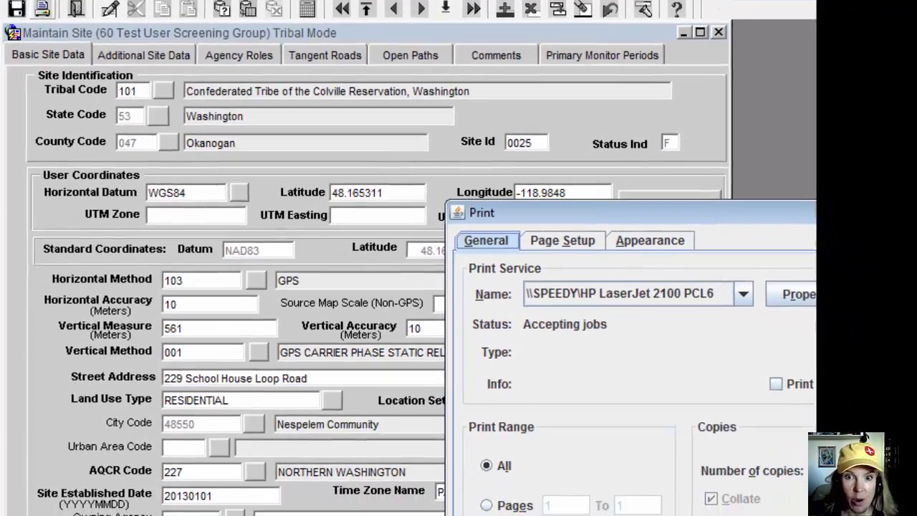
{"action": "key", "text": "Escape"}
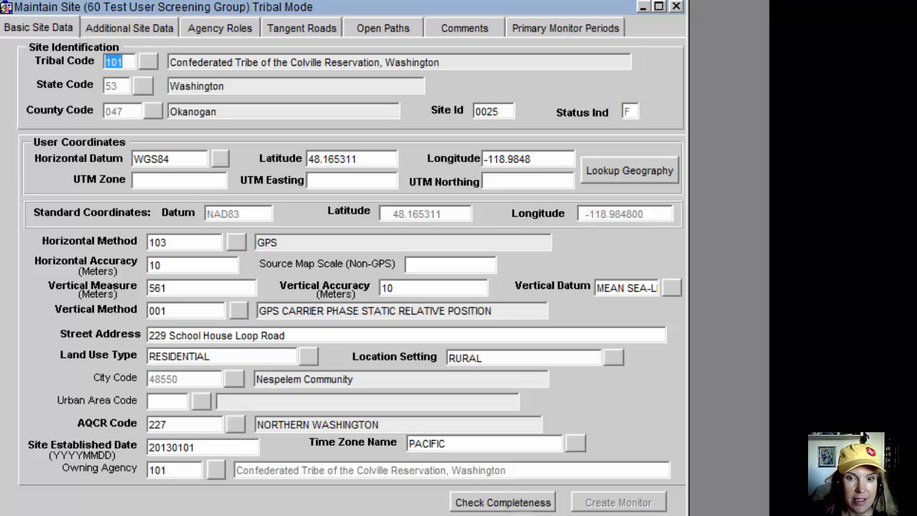
{"action": "left_click", "coordinate": [508, 504]}
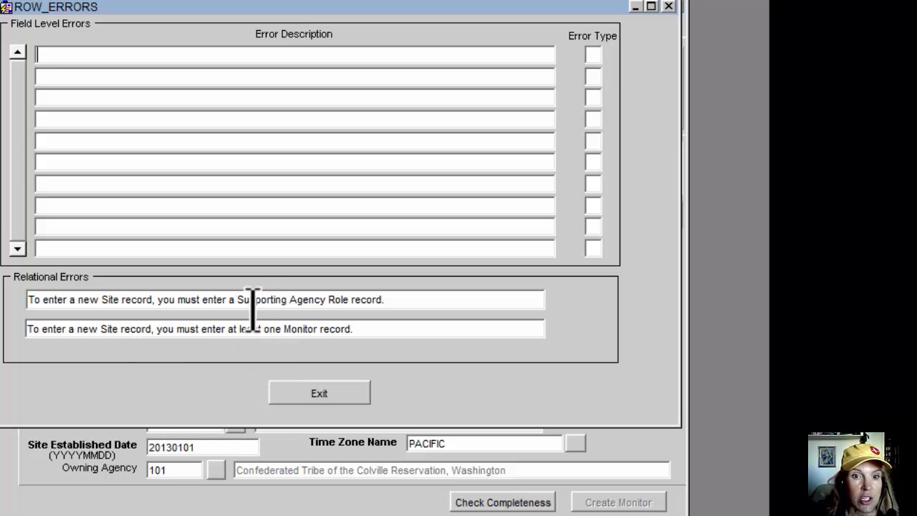
{"action": "left_click", "coordinate": [356, 402]}
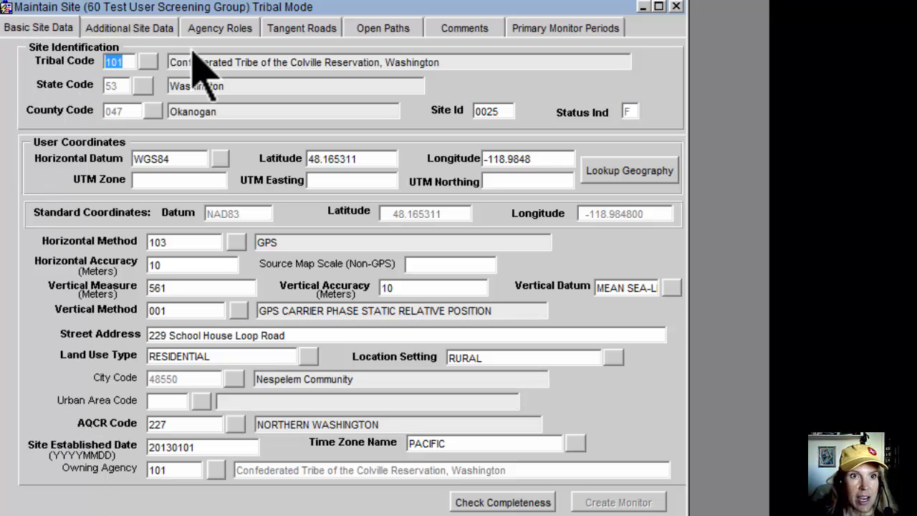
- Start an agency role record for the site with the role SUPPORTING
{"action": "left_click", "coordinate": [129, 27]}
{"action": "left_click", "coordinate": [197, 29]}
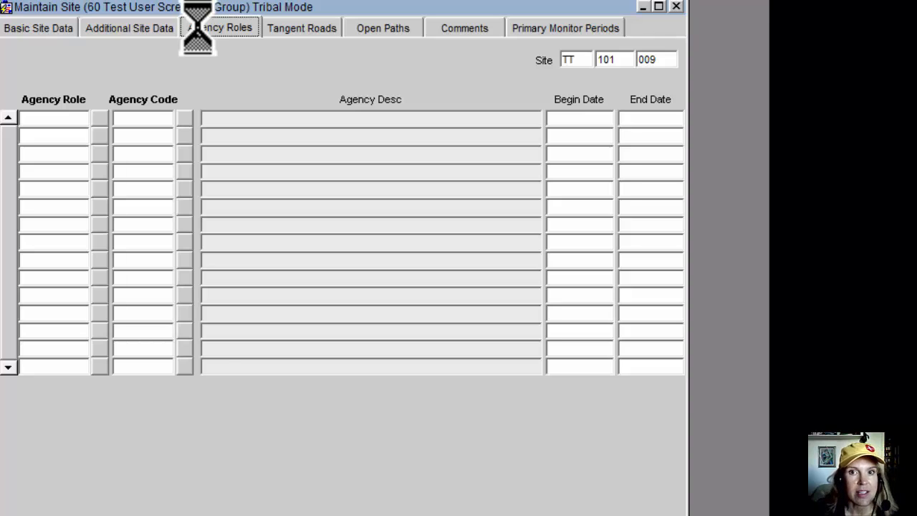
{"action": "left_click", "coordinate": [103, 120]}
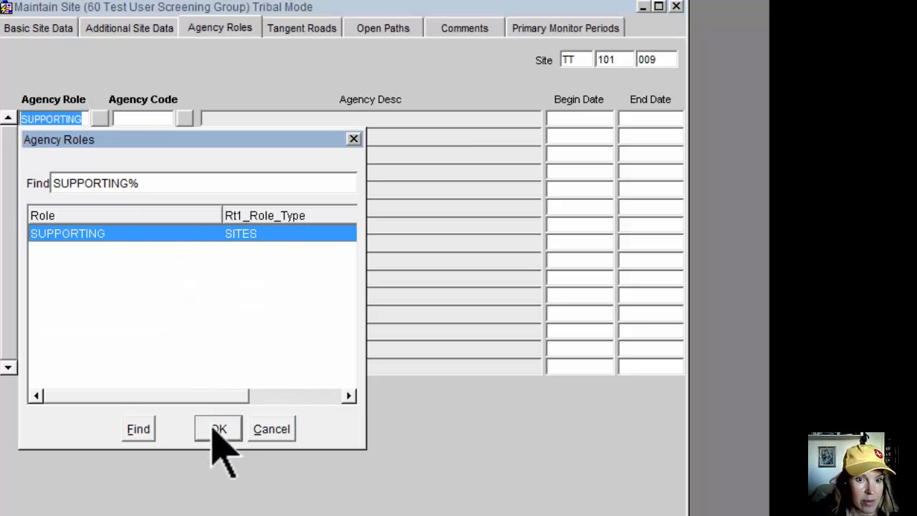
{"action": "left_click", "coordinate": [213, 427]}
- Search the agencies for colville, assign agency 101 to the supporting role and set its Begin Date to 20130101
{"action": "left_click", "coordinate": [185, 119]}
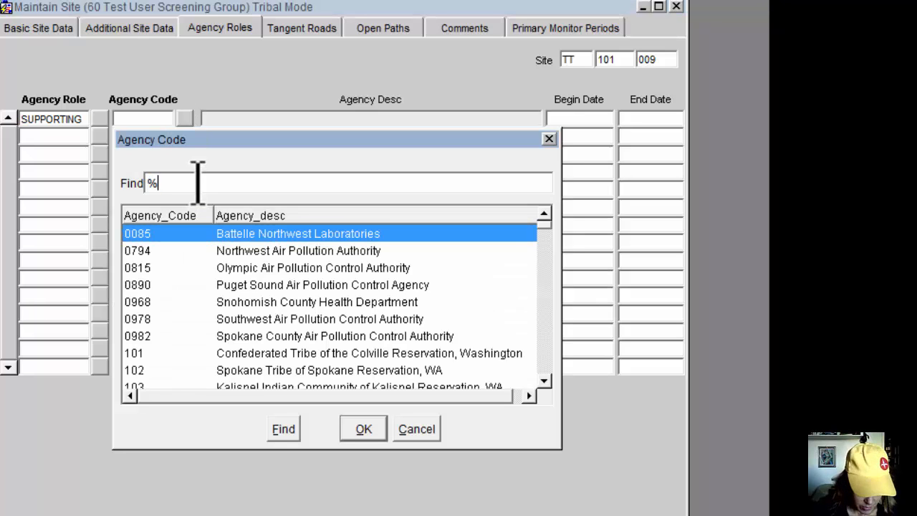
{"action": "type", "text": "colville"}
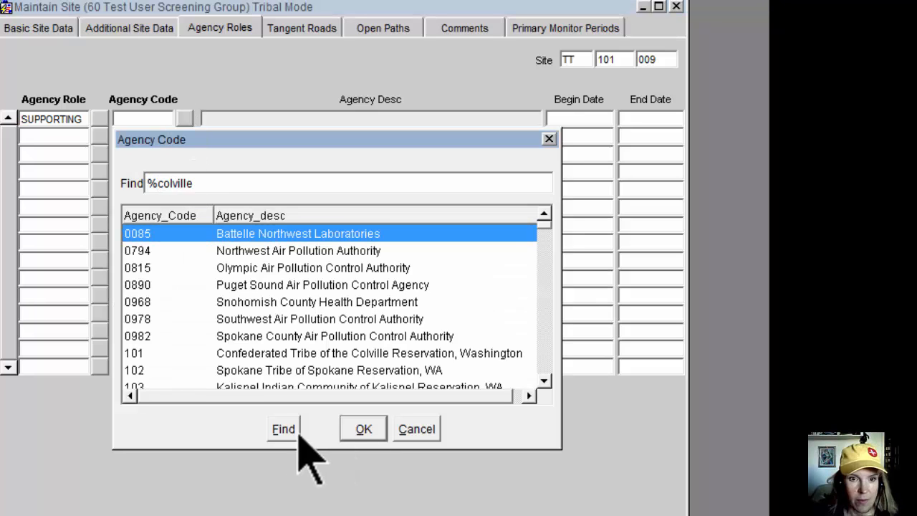
{"action": "left_click", "coordinate": [286, 434]}
{"action": "left_click", "coordinate": [364, 430]}
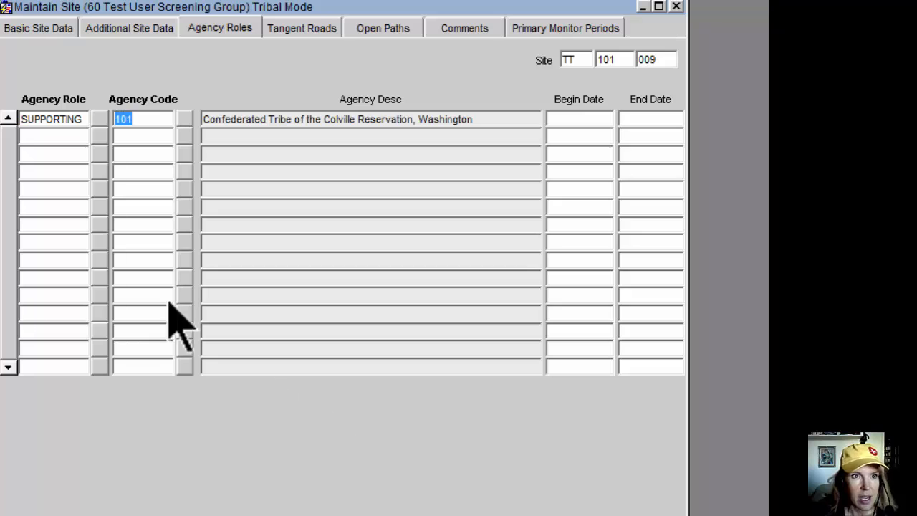
{"action": "left_click", "coordinate": [572, 126]}
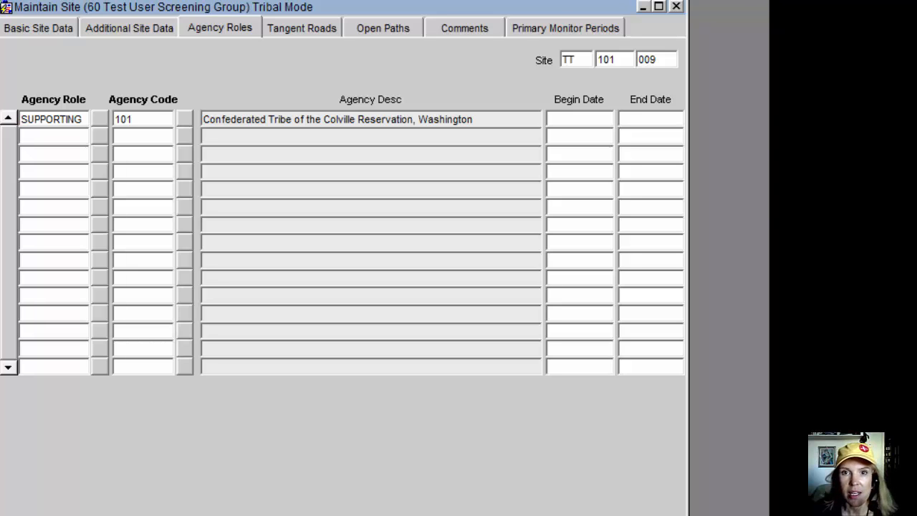
{"action": "type", "text": "20130101"}
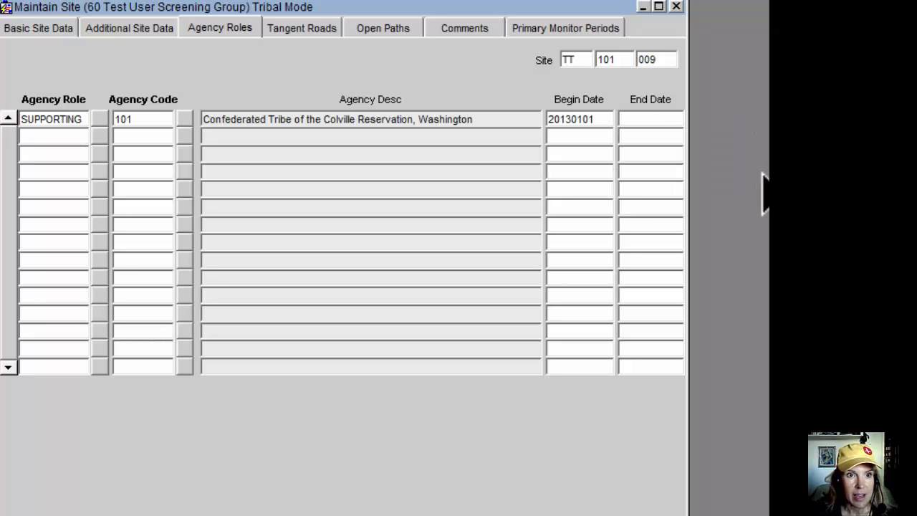